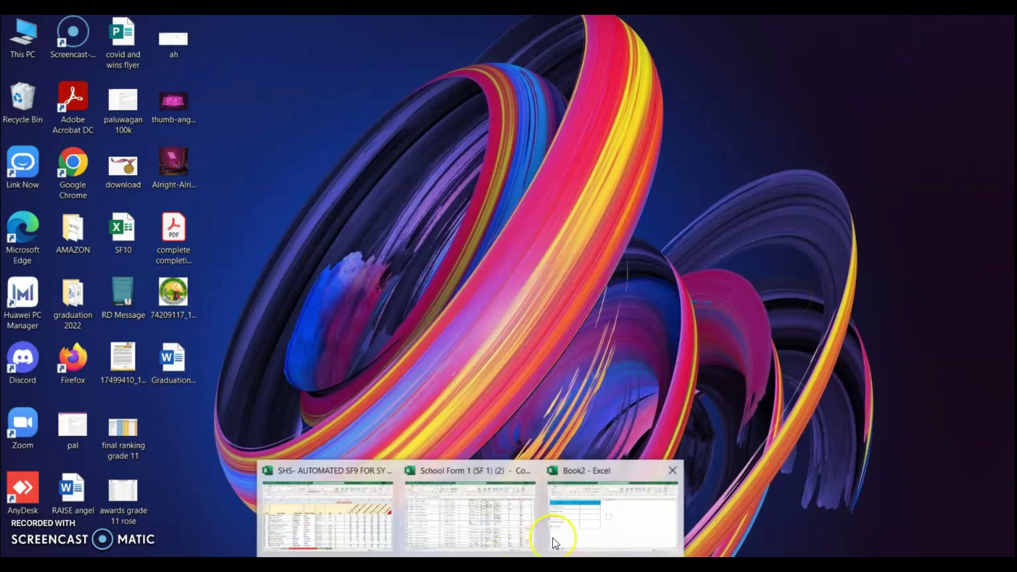
# Bring the Book2 workbook with the five full names to the front in Excel.
pyautogui.click(589, 527)
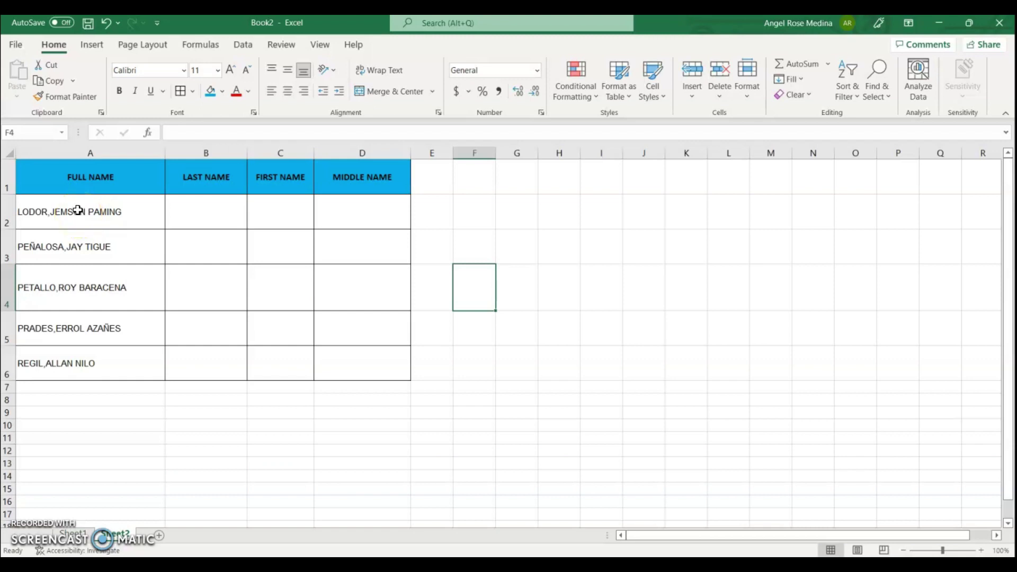
# Select the five full names in A2:A6 and show the Data ribbon.
pyautogui.moveTo(62, 204); pyautogui.dragTo(109, 374)
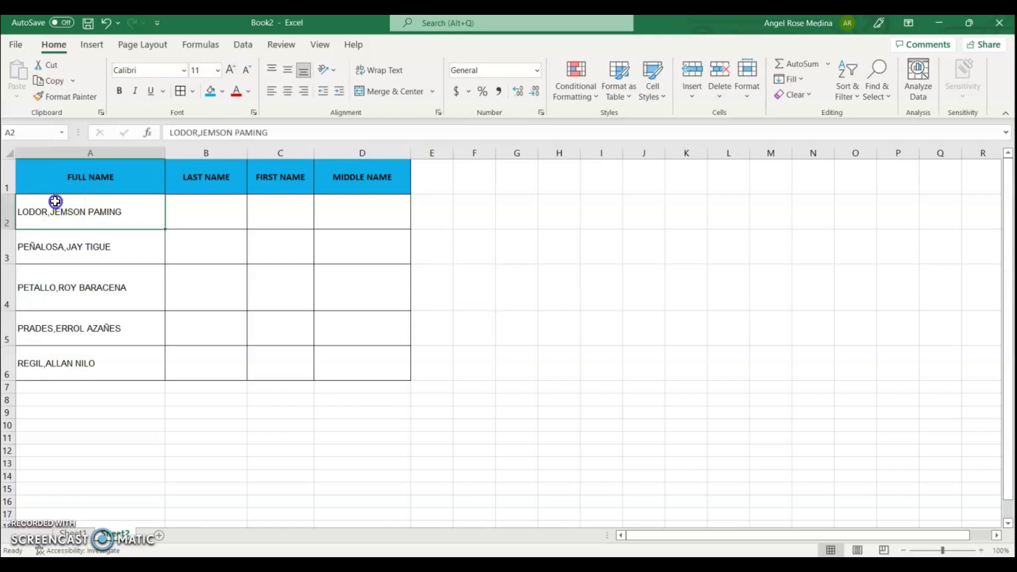
pyautogui.click(125, 421)
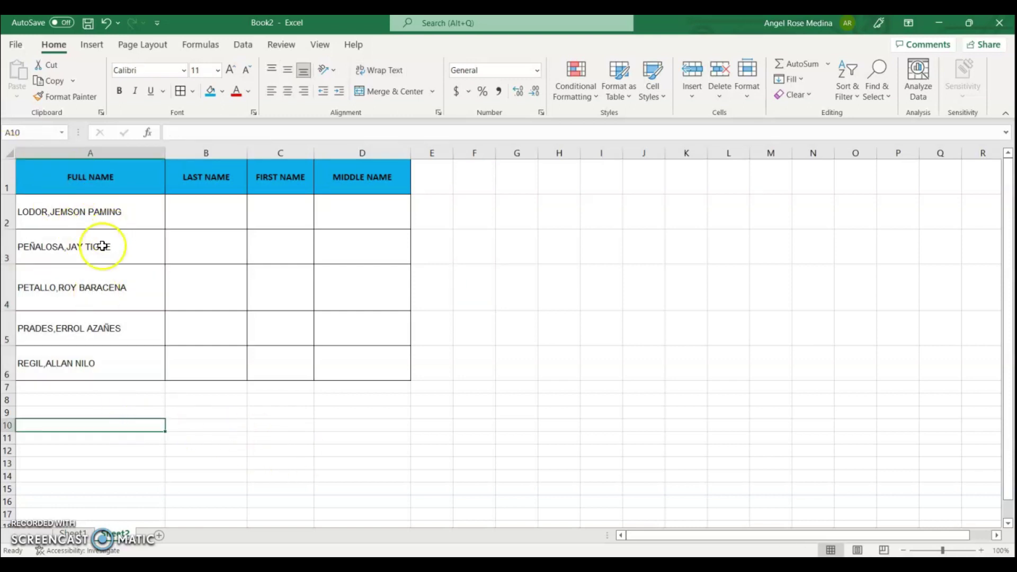
pyautogui.moveTo(57, 201); pyautogui.dragTo(94, 362)
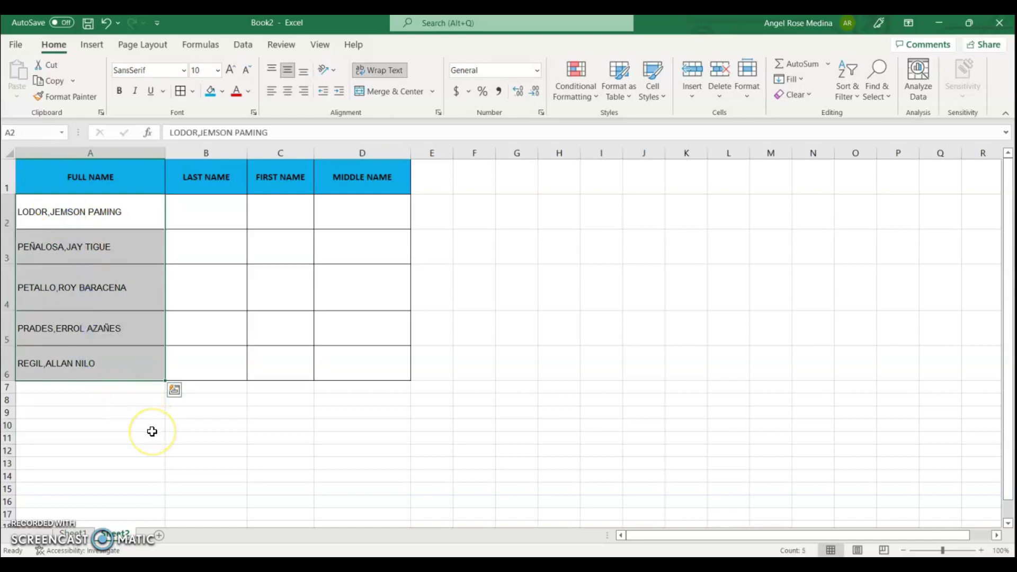
pyautogui.click(250, 45)
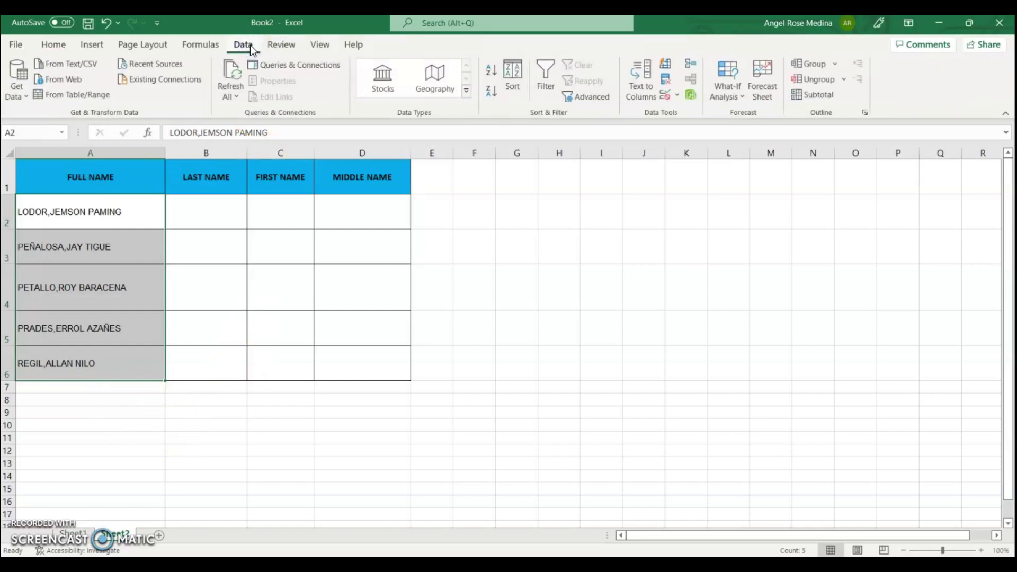
# Start Text to Columns on the selected names, keep Delimited, and advance to the delimiter step.
pyautogui.click(641, 92)
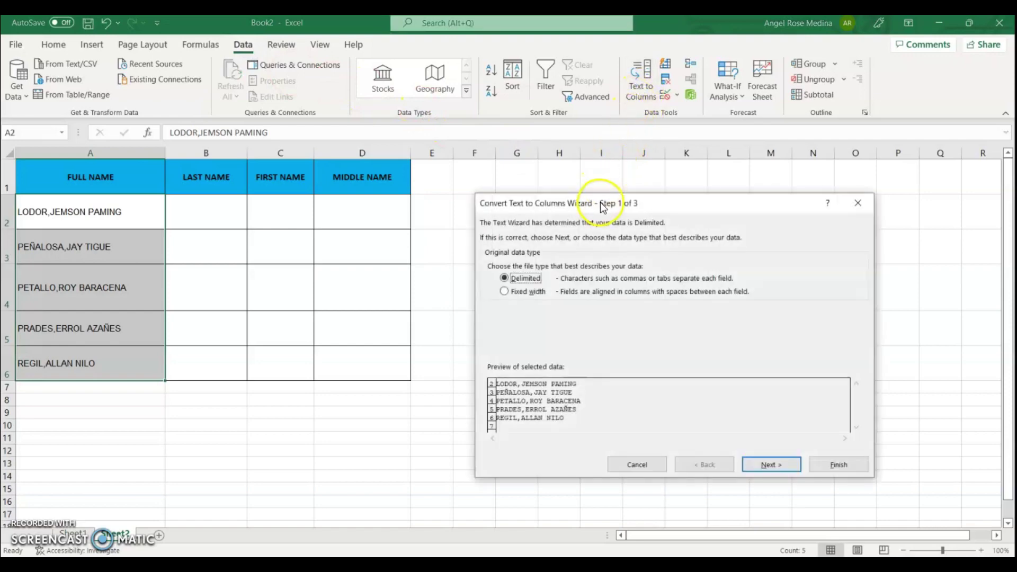
pyautogui.moveTo(598, 207); pyautogui.dragTo(551, 155)
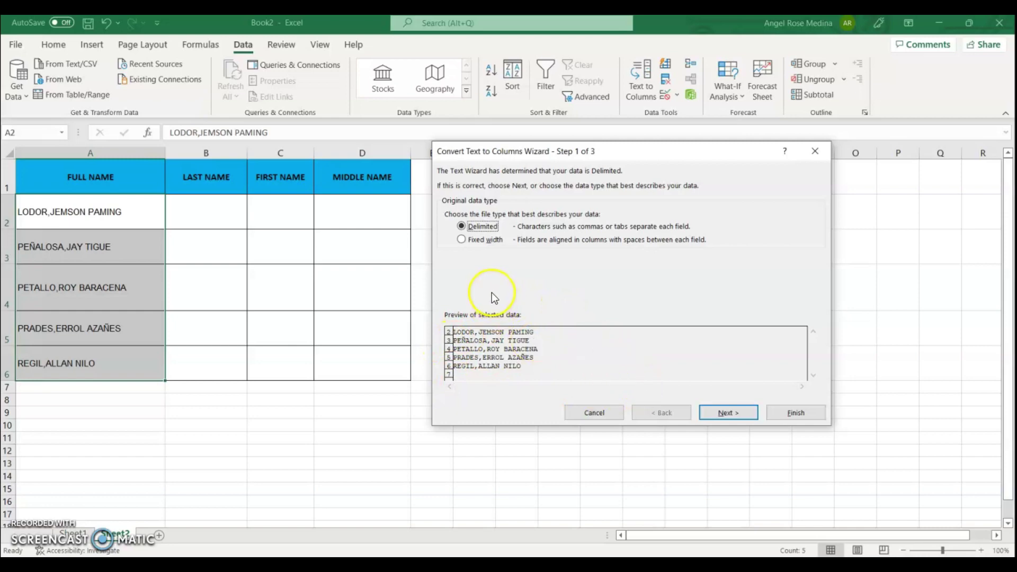
pyautogui.click(728, 413)
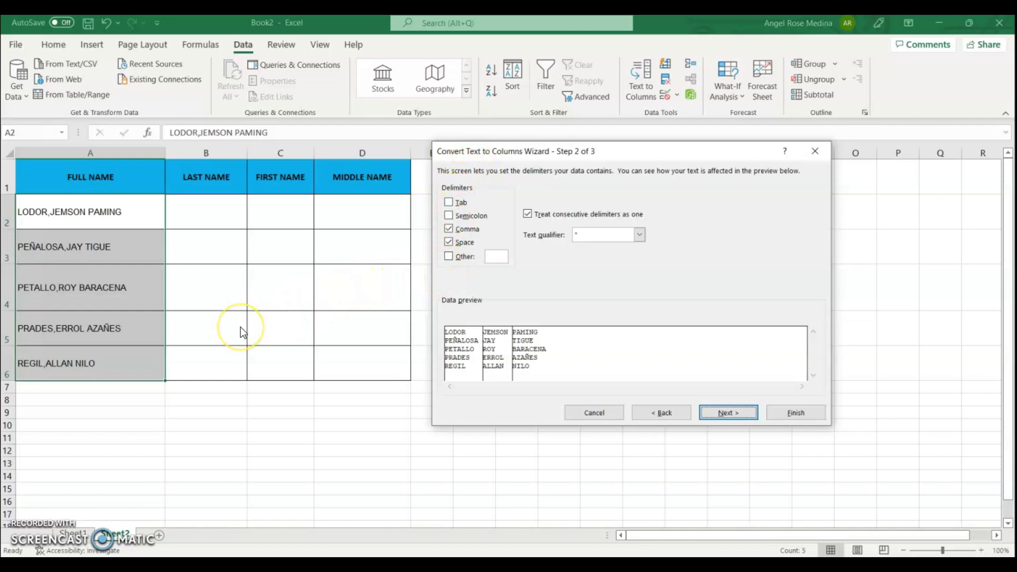
# Split the names on Comma and Space into three preview columns, then advance to the column-format step.
pyautogui.click(186, 294)
pyautogui.click(449, 229)
pyautogui.click(449, 243)
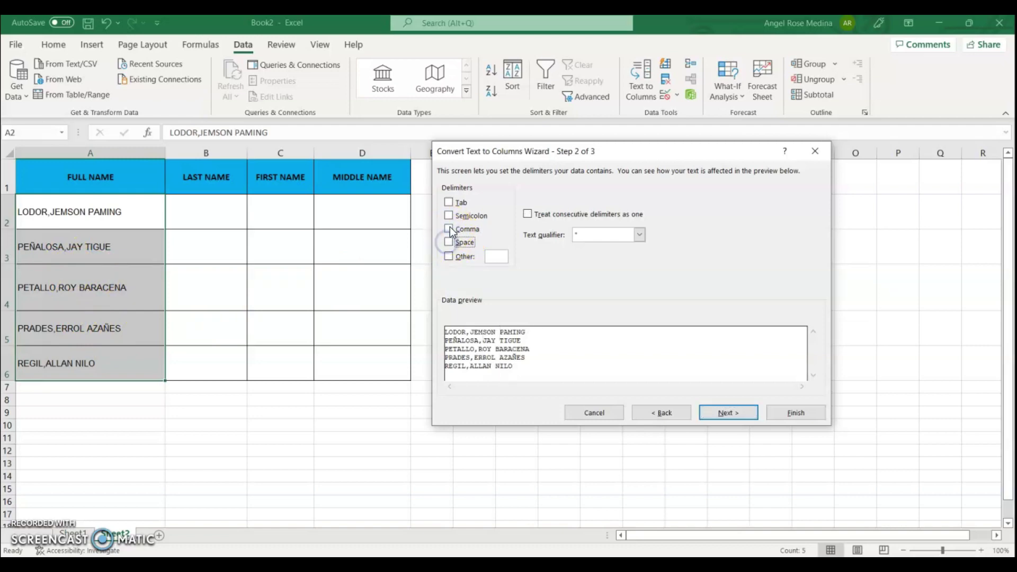
pyautogui.click(450, 228)
pyautogui.click(449, 242)
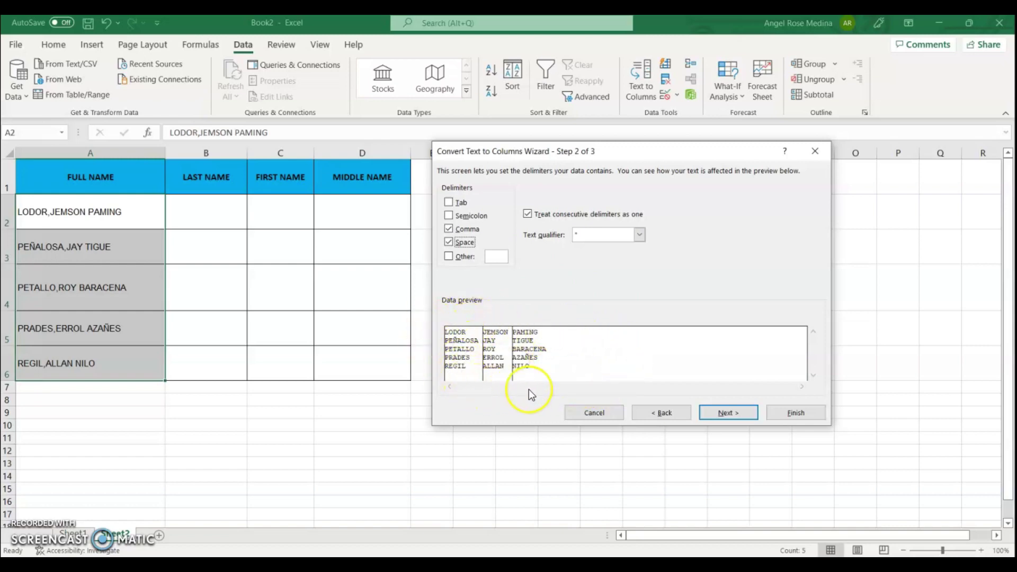
pyautogui.click(742, 416)
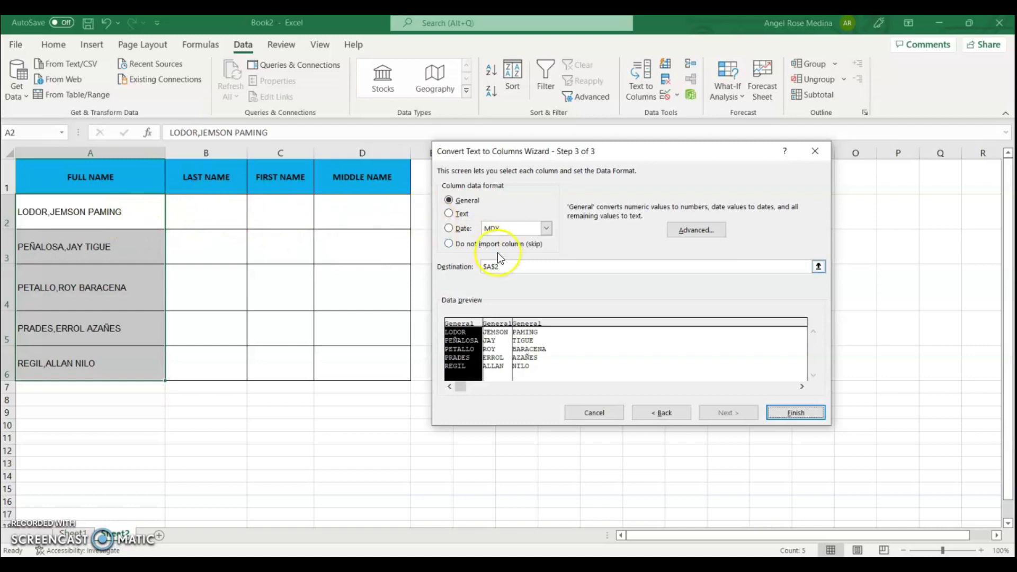
# Output the split names starting at $B$2, confirm replacing existing cells, and select B2:D6.
pyautogui.moveTo(506, 267); pyautogui.dragTo(468, 267)
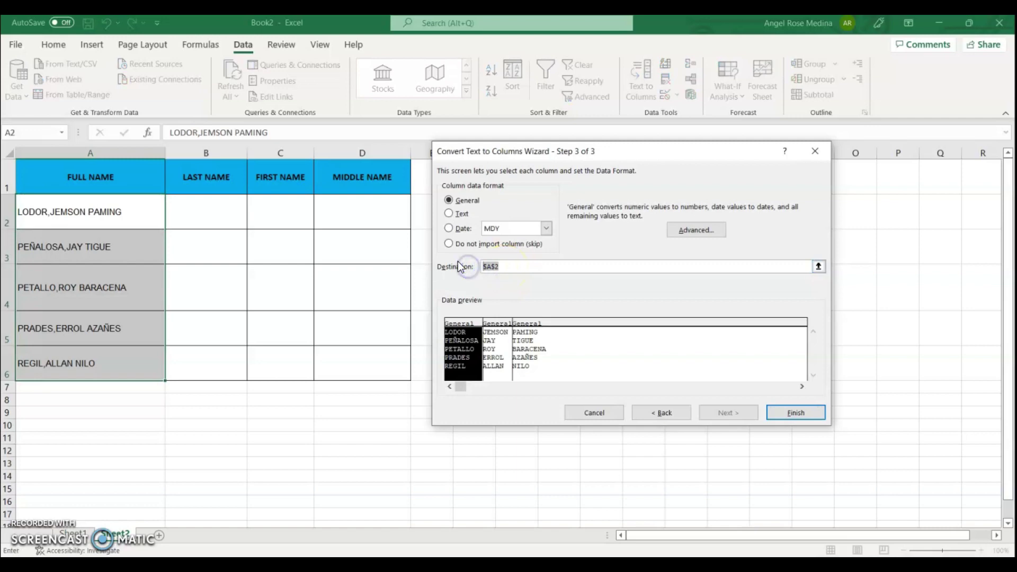
pyautogui.press('BackSpace')
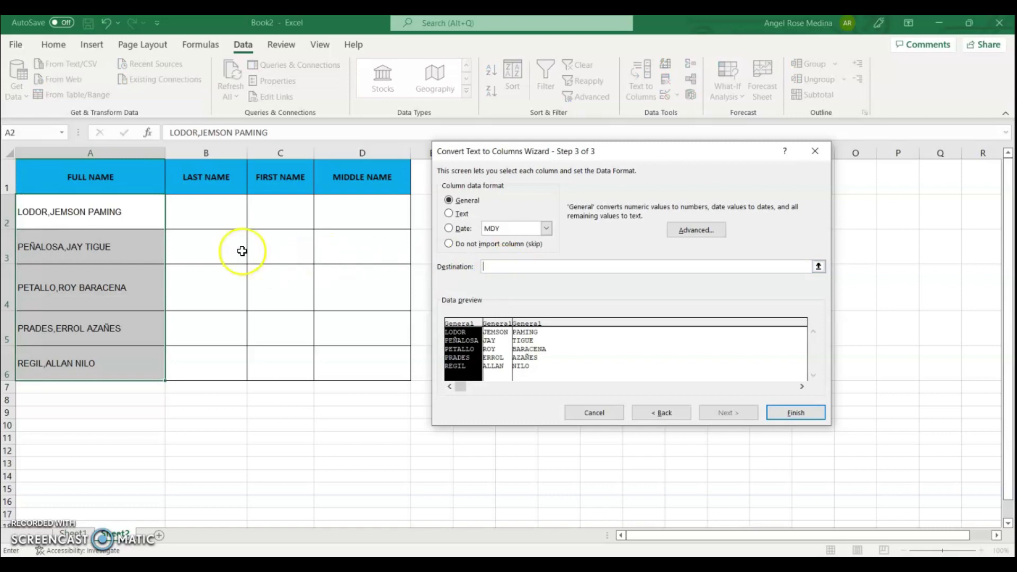
pyautogui.click(200, 221)
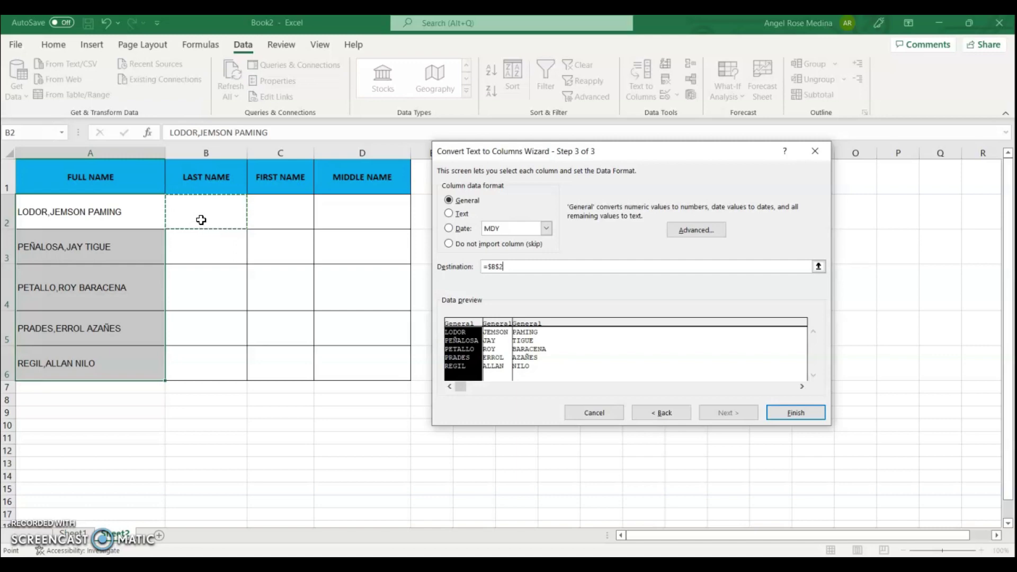
pyautogui.press('Return')
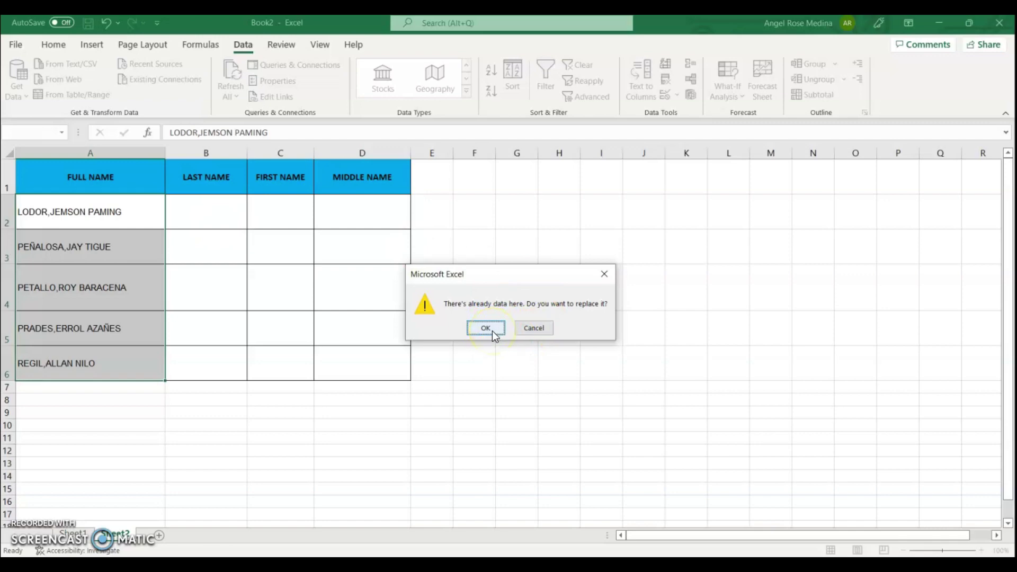
pyautogui.click(492, 331)
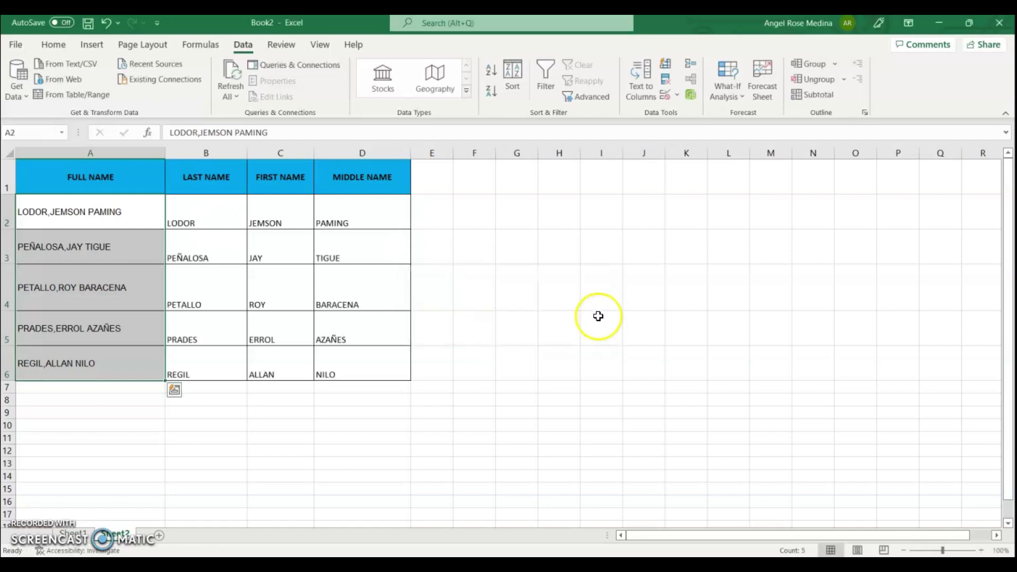
pyautogui.click(578, 318)
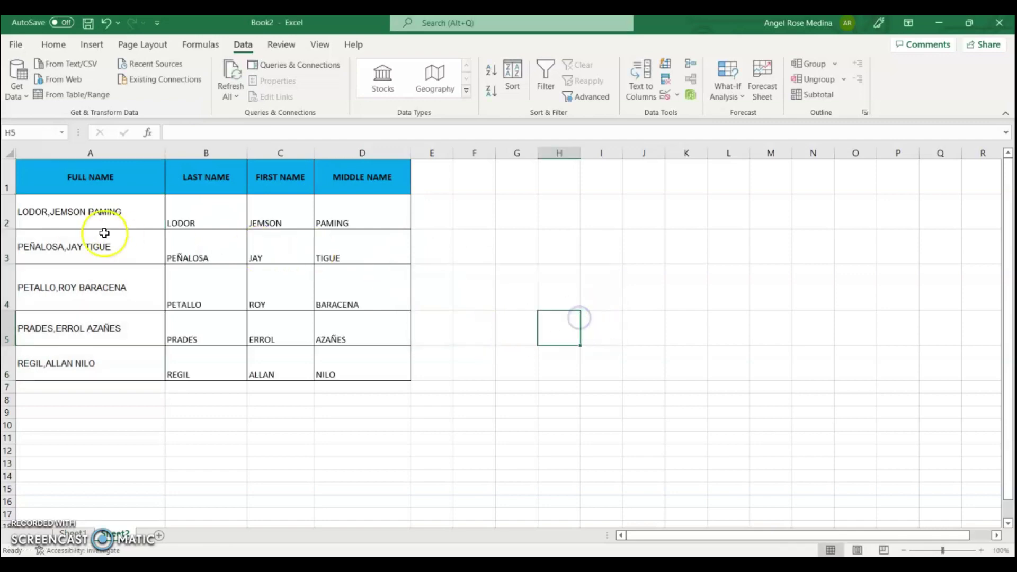
pyautogui.moveTo(189, 216); pyautogui.dragTo(364, 366)
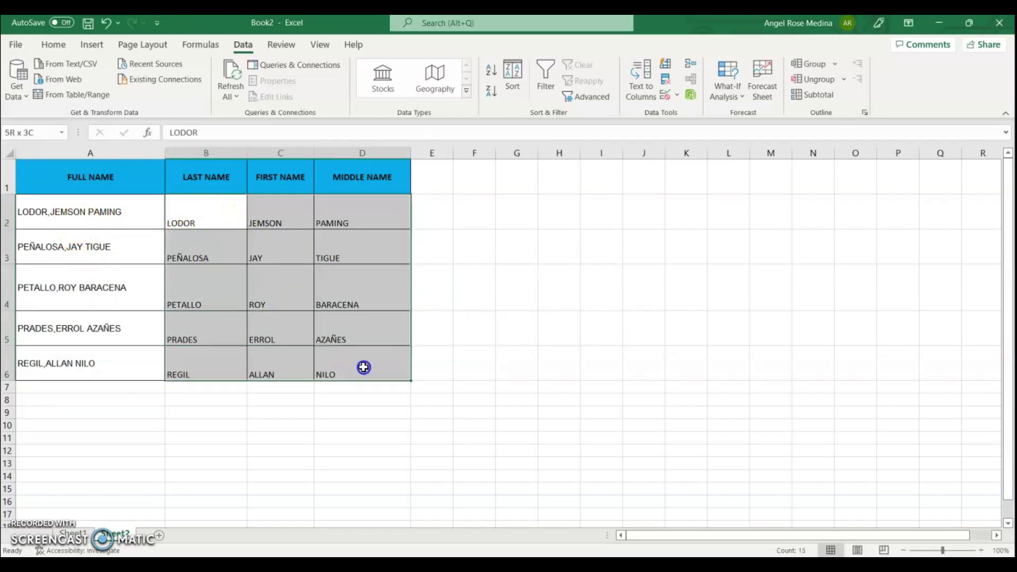
# Shrink rows 2–6 to standard height and spot-check the split names in B2, C2 and D2.
pyautogui.click(51, 46)
pyautogui.click(288, 71)
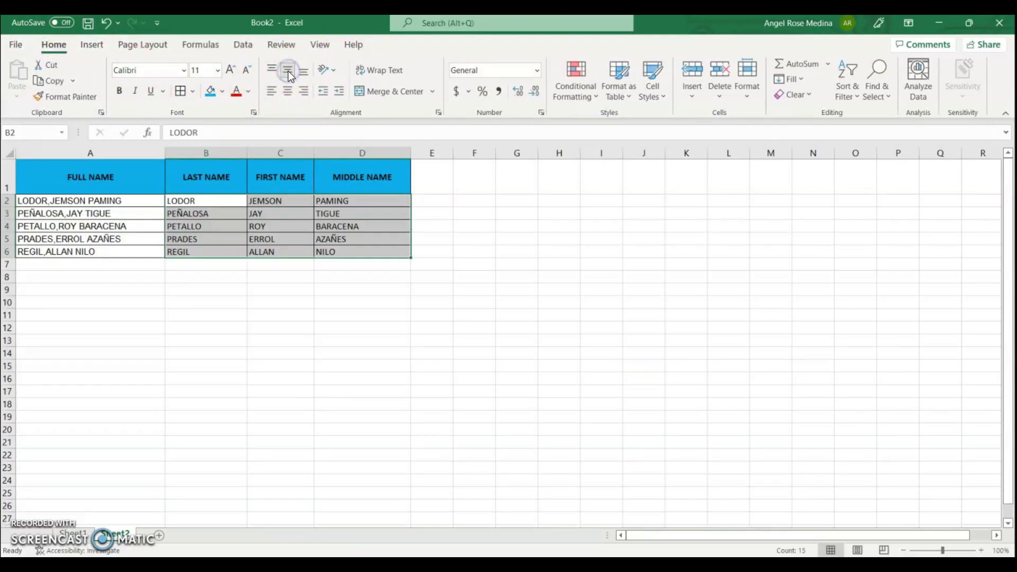
pyautogui.click(206, 366)
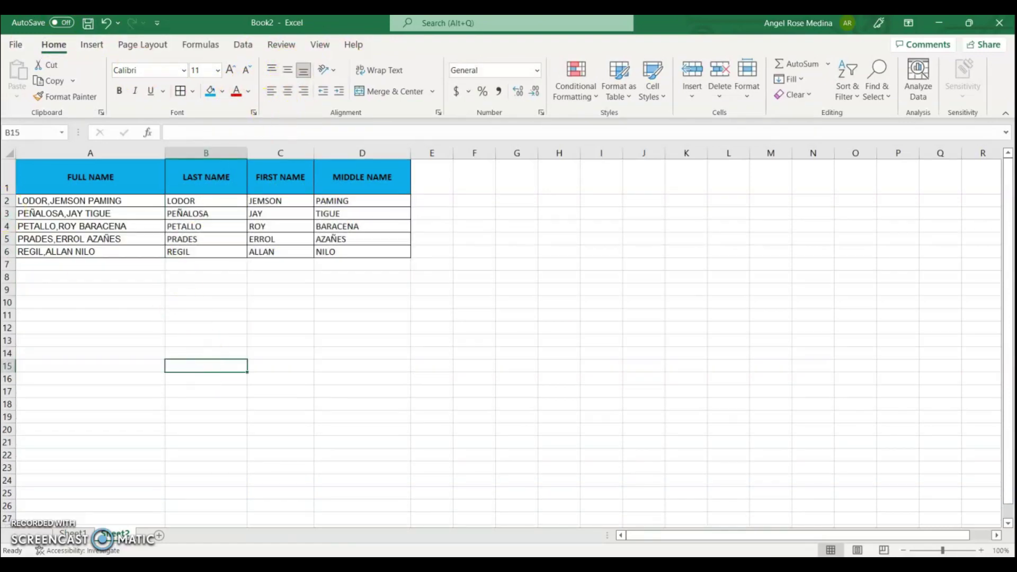
pyautogui.click(192, 203)
pyautogui.click(291, 205)
pyautogui.click(338, 201)
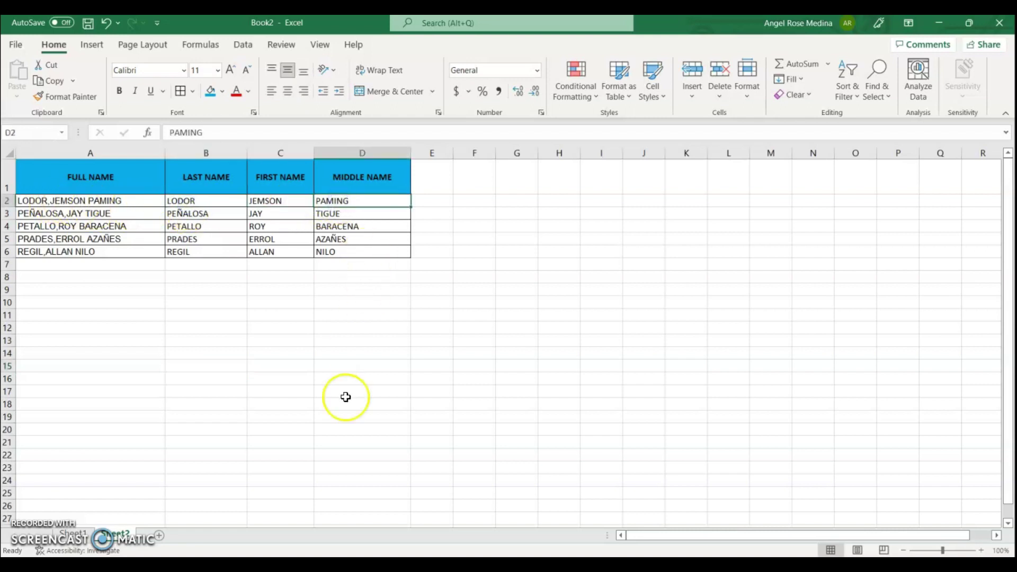